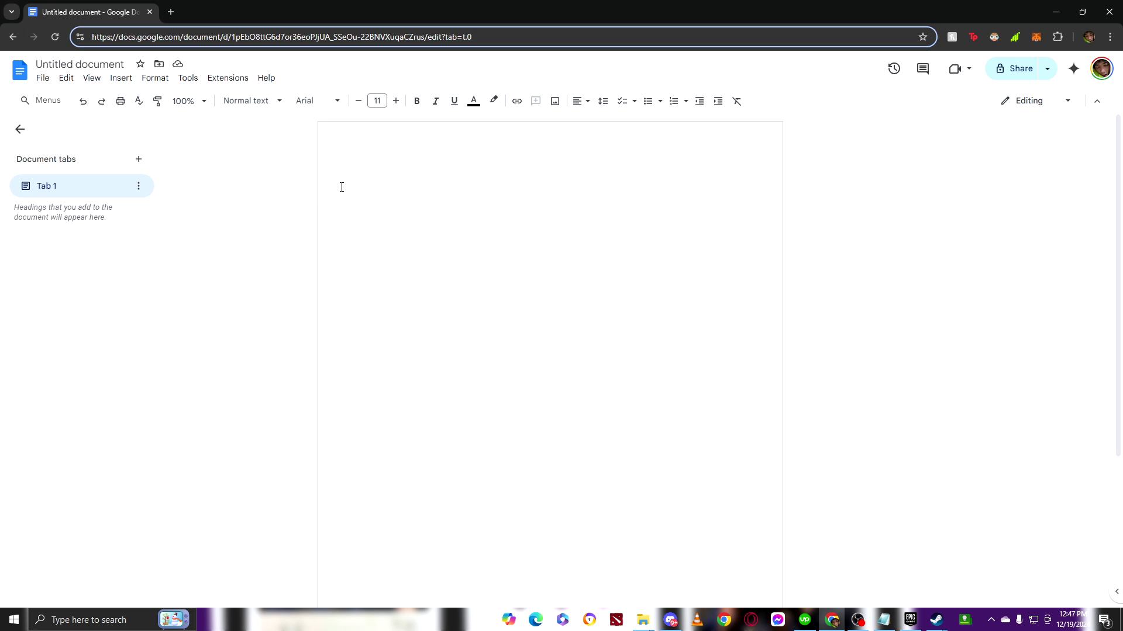
Insert a page header containing the text "Guide Glimpse", leaving the header when done.
{"action": "left_click", "coordinate": [121, 79]}
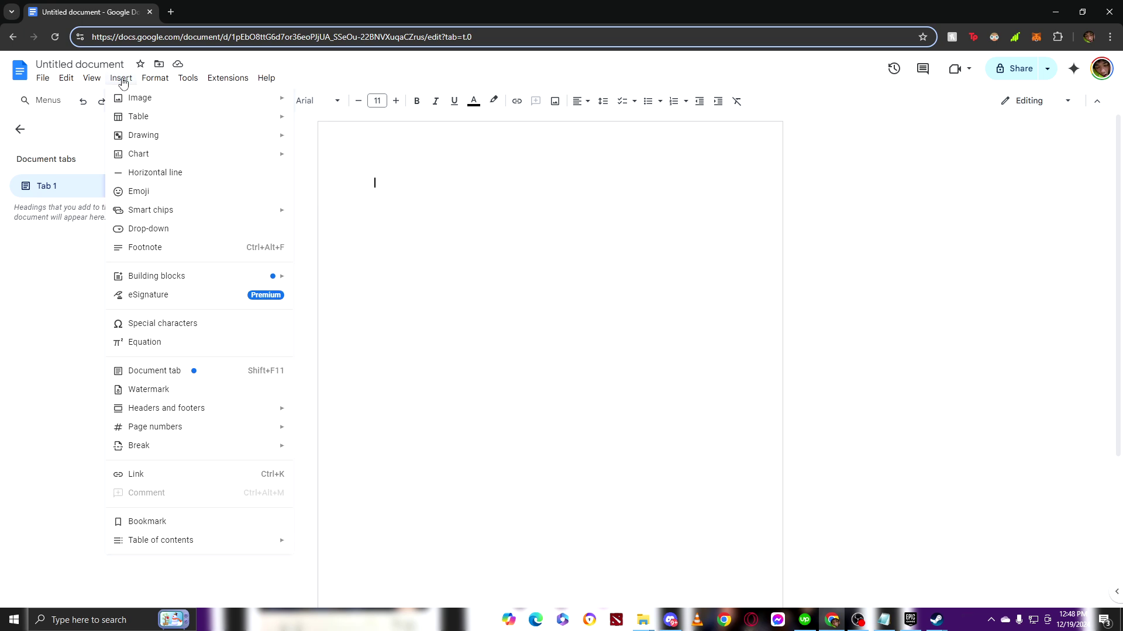
{"action": "mouse_move", "coordinate": [211, 413]}
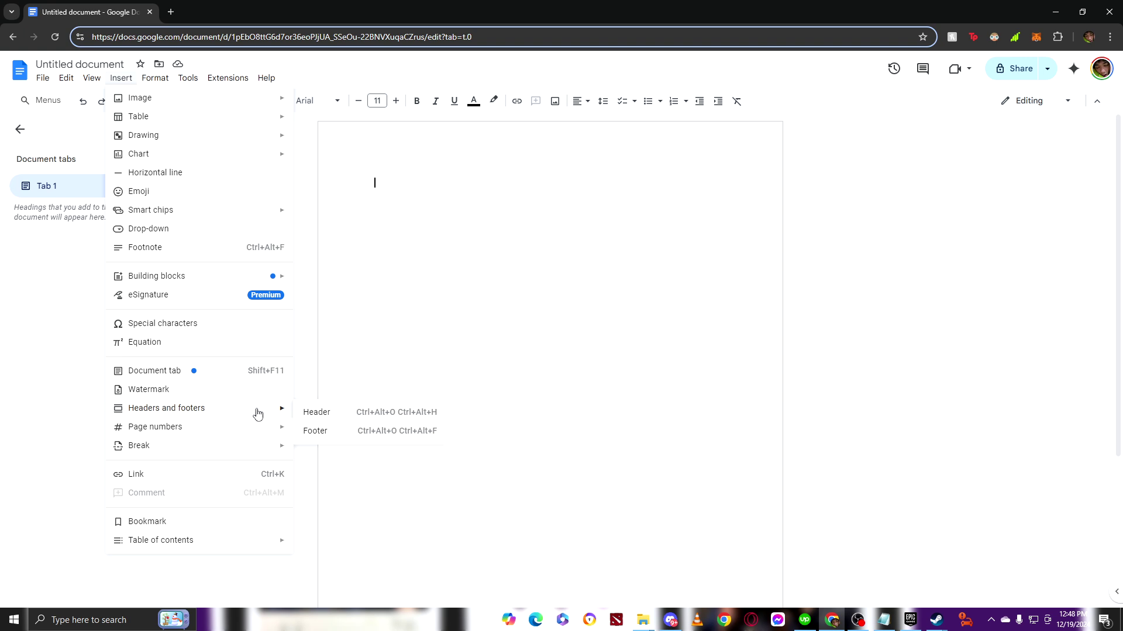
{"action": "left_click", "coordinate": [345, 412]}
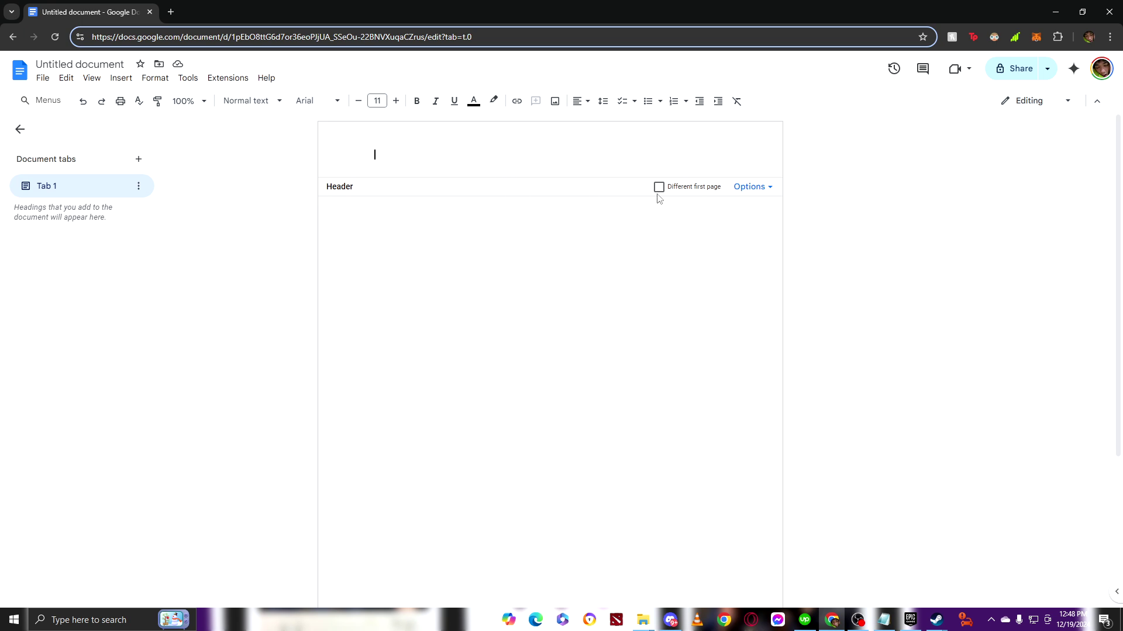
{"action": "type", "text": "Guide Glimpse"}
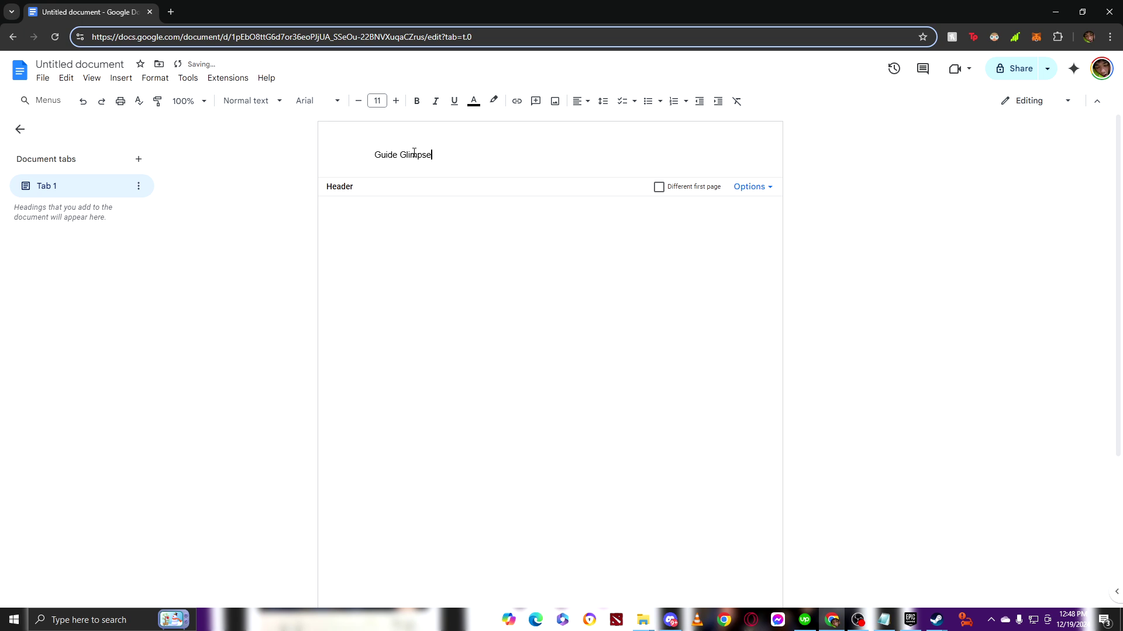
{"action": "left_click", "coordinate": [367, 190]}
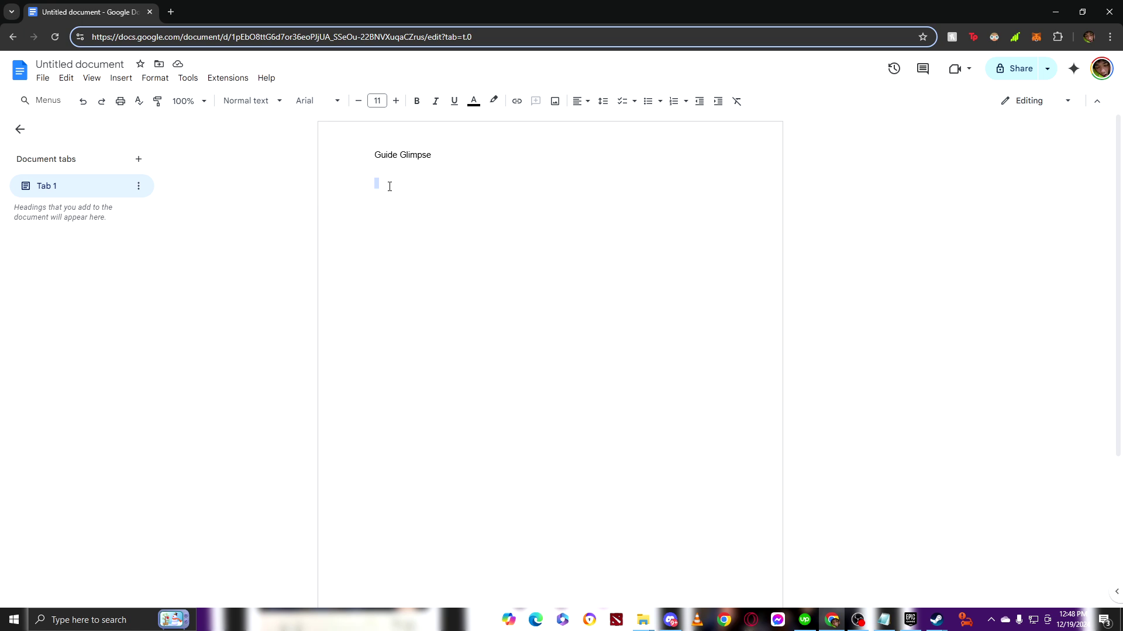
Enter "Guide Glimpse" in the document body, followed by two line breaks.
{"action": "type", "text": "Guide Glimpse"}
{"action": "key", "text": "Return"}
{"action": "key", "text": "Return"}
{"action": "key", "text": "Left"}
{"action": "key", "text": "Left"}
{"action": "key", "text": "Left"}
{"action": "key", "text": "Left"}
{"action": "key", "text": "Left"}
{"action": "key", "text": "Left"}
{"action": "key", "text": "End"}
{"action": "key", "text": "Left"}
Delete the "Guide Glimpse" text from the document body.
{"action": "key", "text": "BackSpace"}
{"action": "key", "text": "BackSpace"}
{"action": "key", "text": "BackSpace"}
{"action": "key", "text": "BackSpace"}
{"action": "key", "text": "BackSpace"}
{"action": "key", "text": "BackSpace"}
{"action": "key", "text": "BackSpace"}
{"action": "key", "text": "BackSpace"}
{"action": "key", "text": "BackSpace"}
{"action": "key", "text": "BackSpace"}
{"action": "key", "text": "BackSpace"}
{"action": "key", "text": "BackSpace"}
{"action": "key", "text": "BackSpace"}
Reopen the page header and delete all of its text, returning to the document body.
{"action": "left_click", "coordinate": [121, 78]}
{"action": "mouse_move", "coordinate": [212, 415]}
{"action": "left_click", "coordinate": [348, 412]}
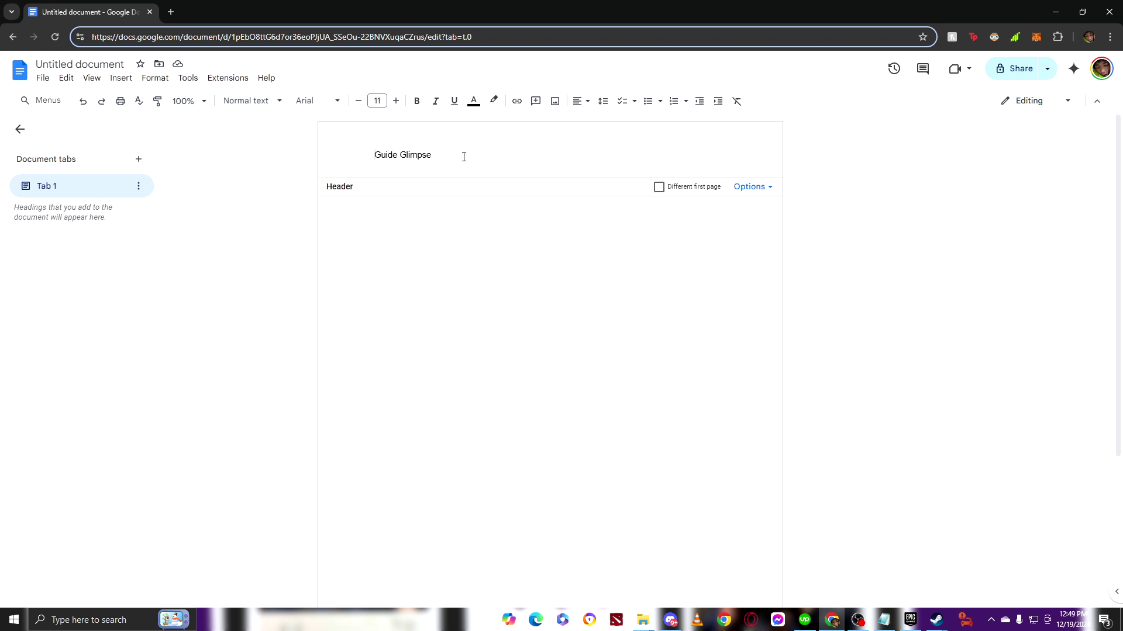
{"action": "left_click_drag", "start_coordinate": [463, 157], "coordinate": [372, 155]}
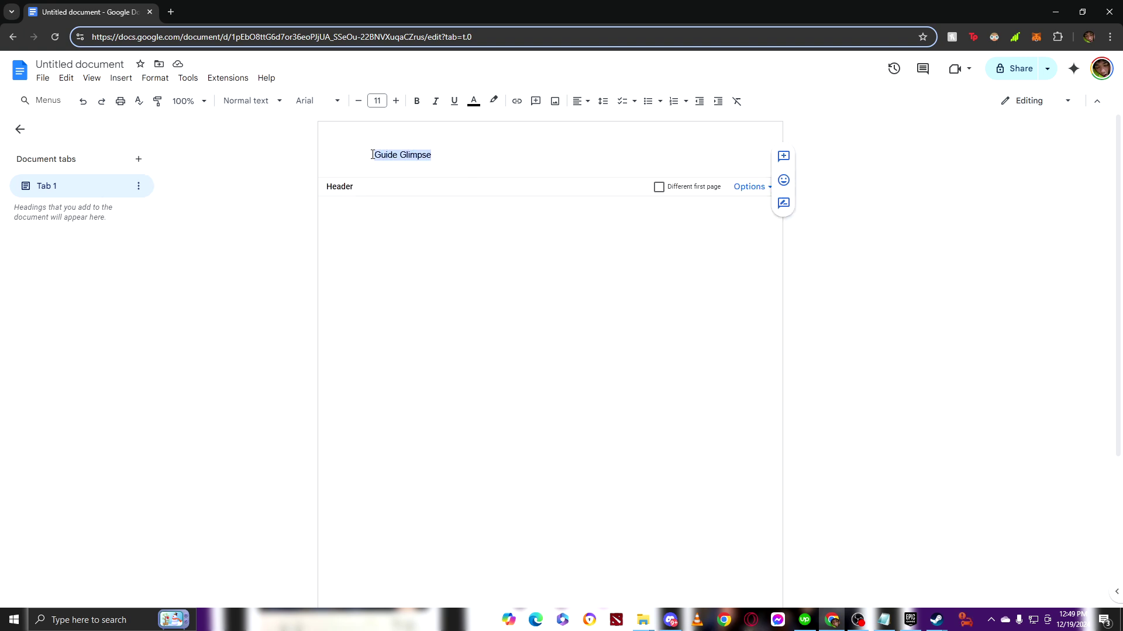
{"action": "key", "text": "BackSpace"}
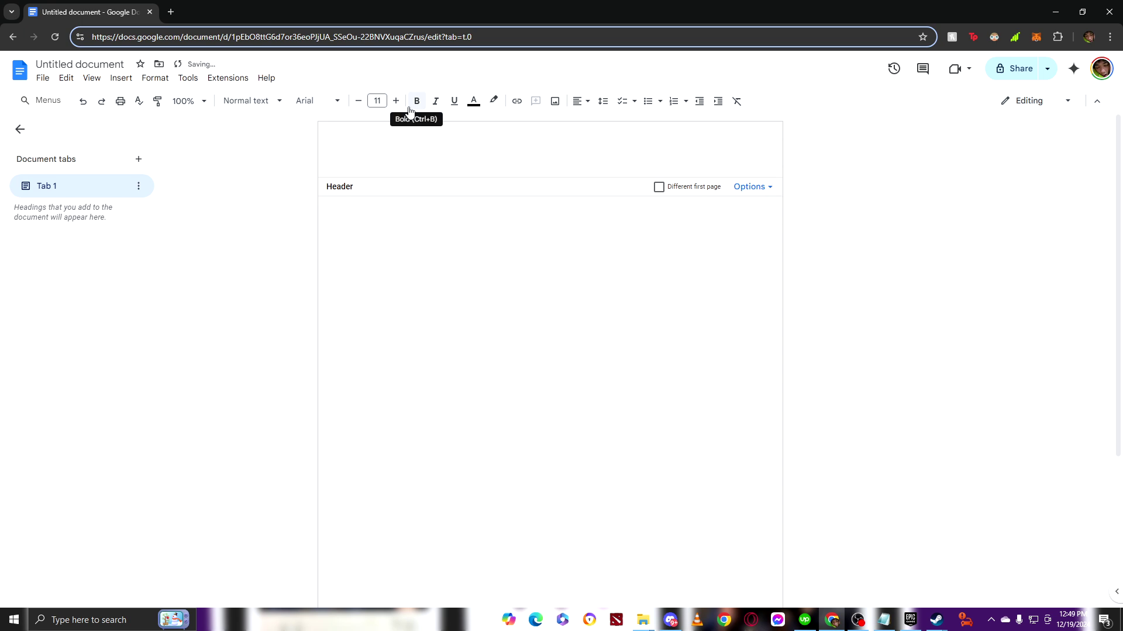
{"action": "left_click", "coordinate": [397, 237]}
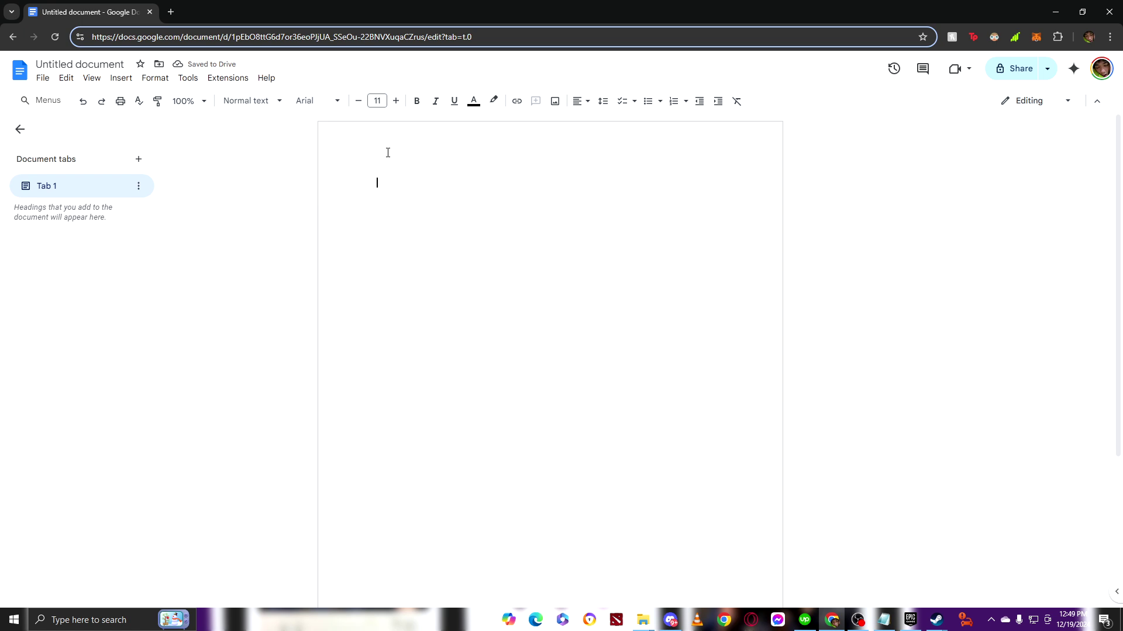
Open the empty page header, view its options, and enter "Guide Glimpse" as the header text.
{"action": "left_click", "coordinate": [121, 79]}
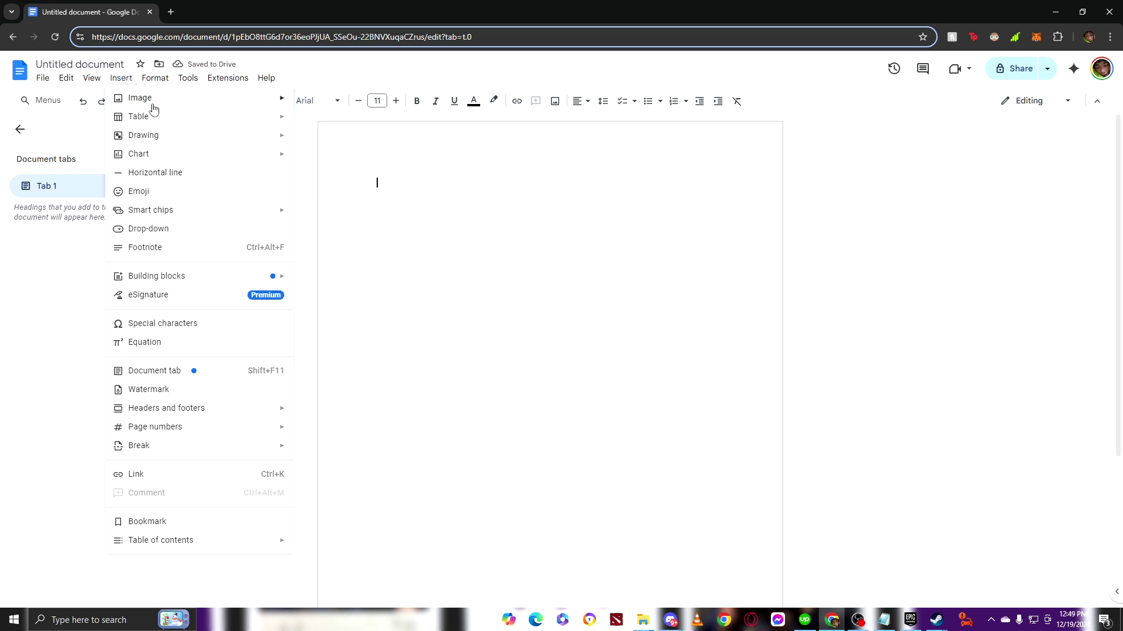
{"action": "mouse_move", "coordinate": [252, 408]}
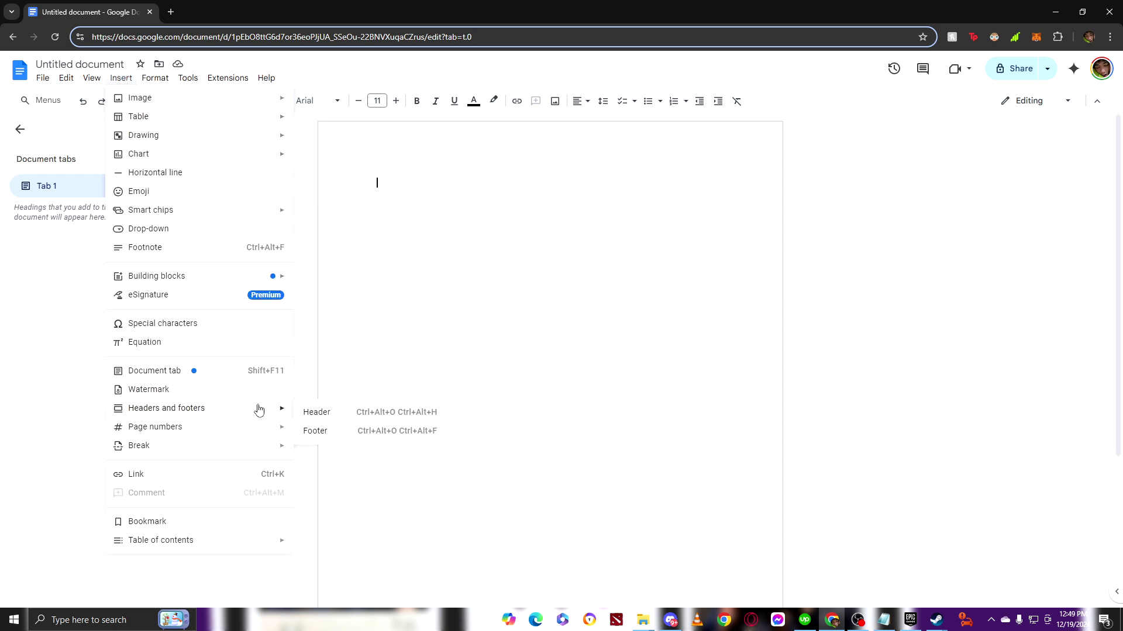
{"action": "left_click", "coordinate": [315, 409]}
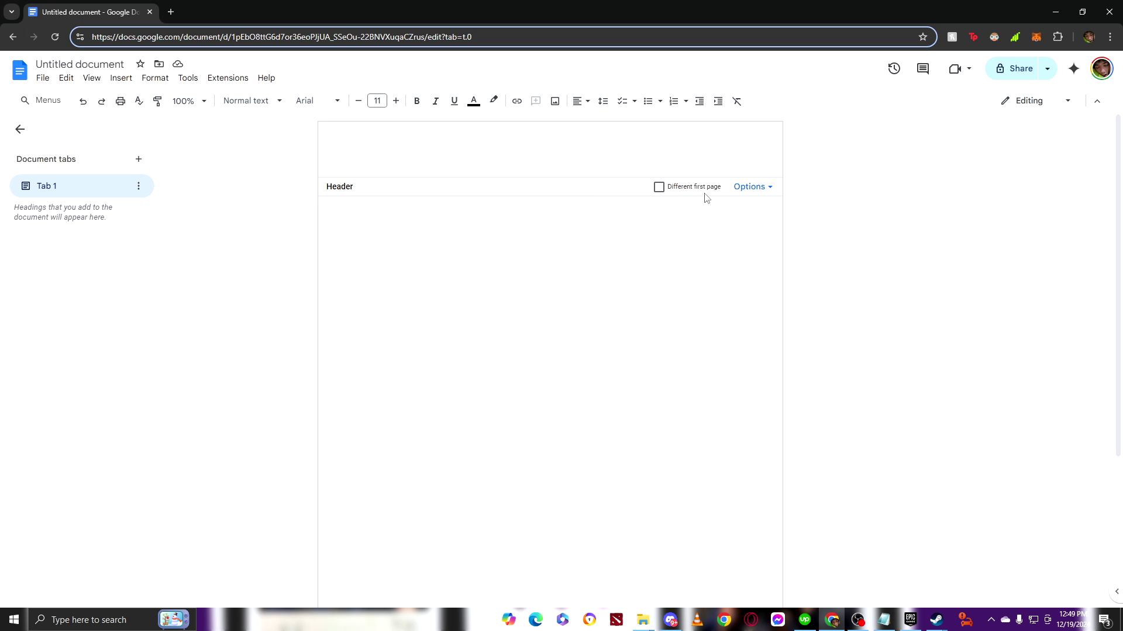
{"action": "left_click", "coordinate": [755, 188]}
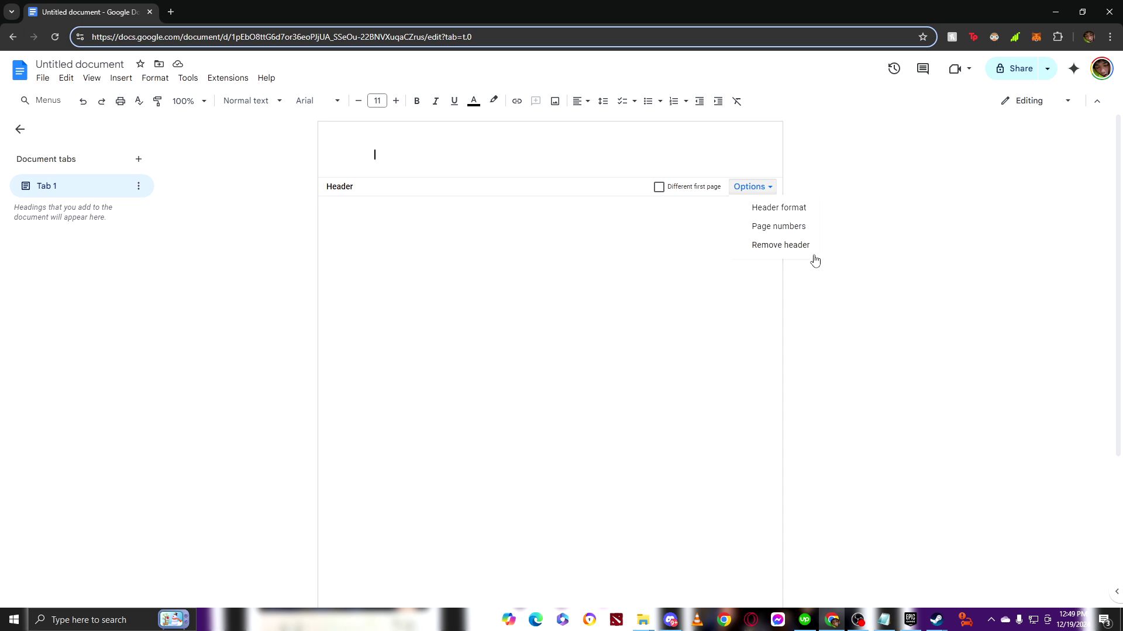
{"action": "left_click", "coordinate": [391, 165]}
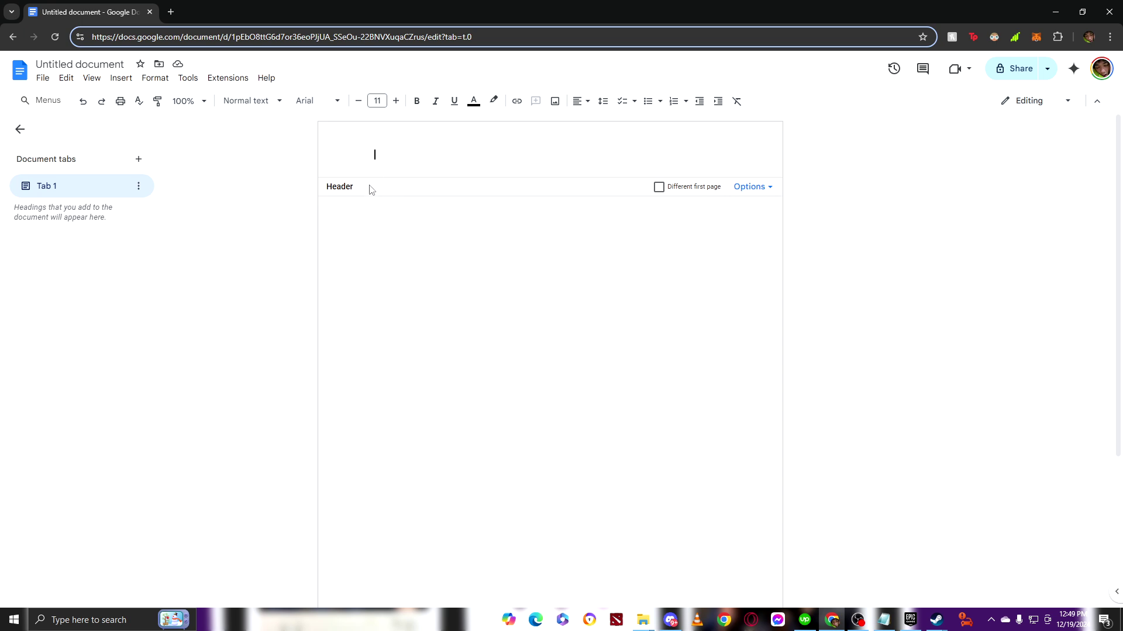
{"action": "type", "text": "Guide Glimpse"}
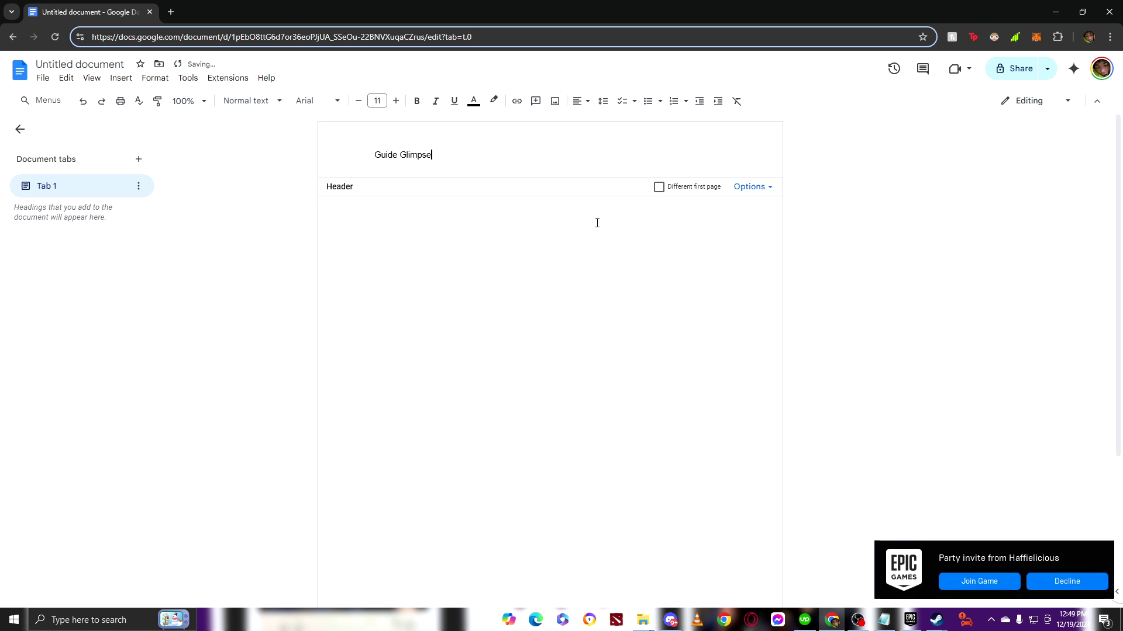
Change the colour of all the header text to red.
{"action": "key", "text": "ctrl+a"}
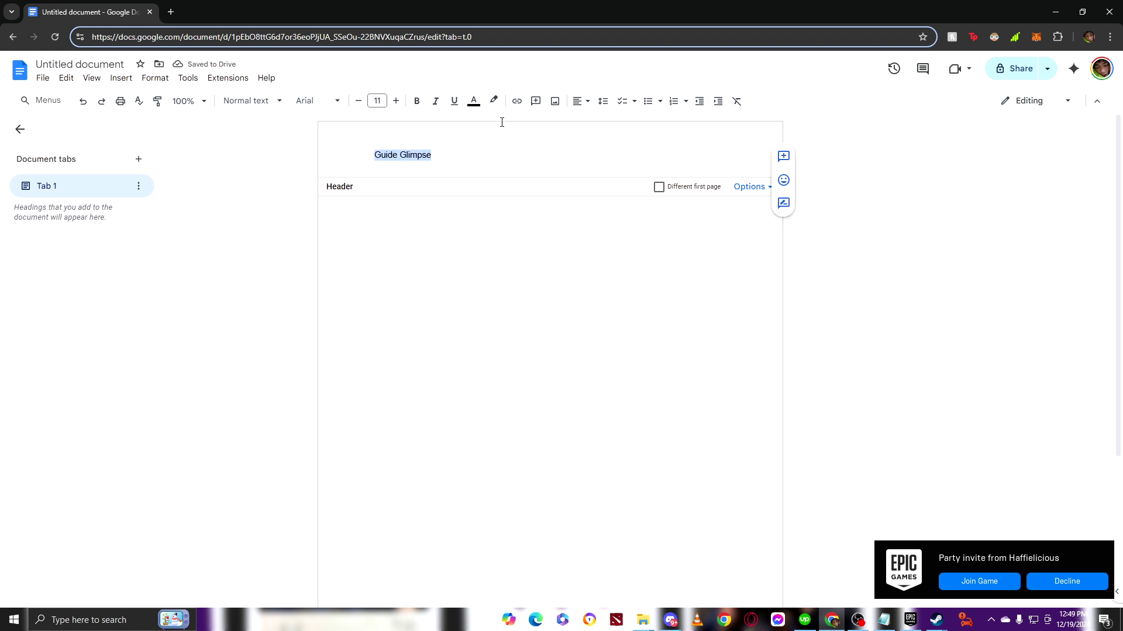
{"action": "left_click", "coordinate": [476, 103]}
{"action": "left_click", "coordinate": [490, 136]}
{"action": "left_click", "coordinate": [453, 159]}
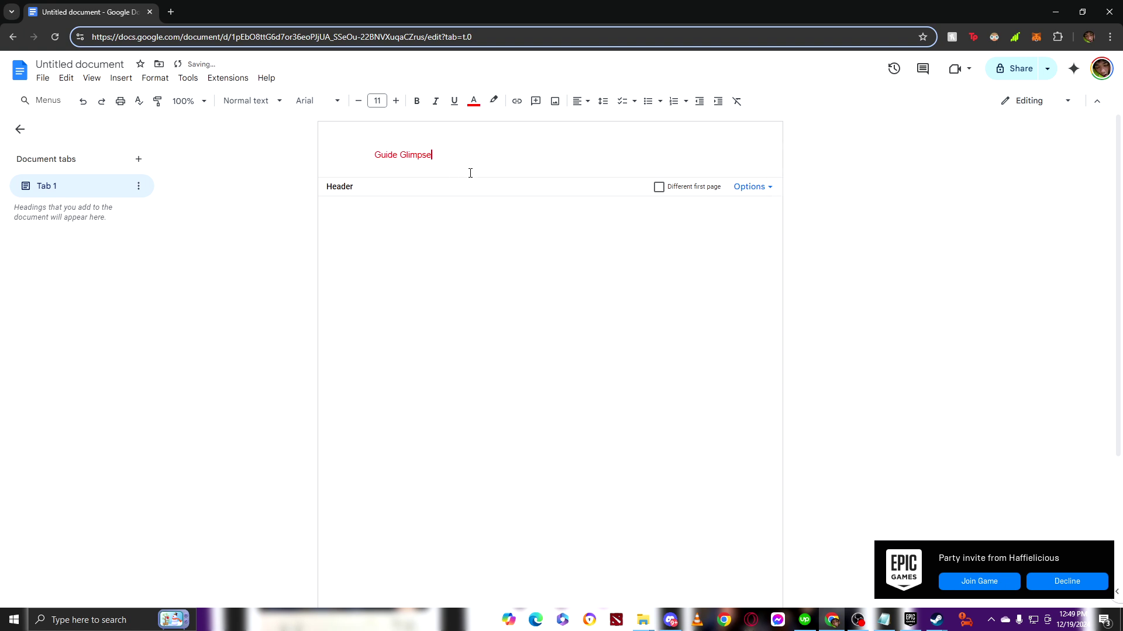
Add ten blank lines below the header text to enlarge the header, and return to the document body.
{"action": "key", "text": "Return"}
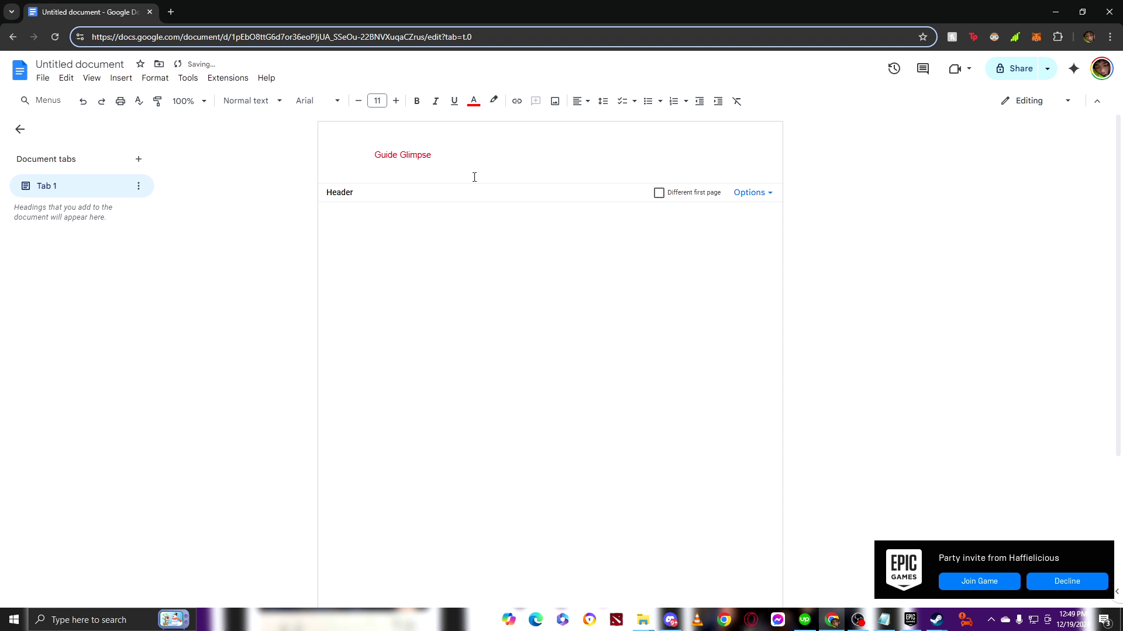
{"action": "key", "text": "Return"}
{"action": "key", "text": "Return"}
{"action": "key", "text": "Return"}
{"action": "key", "text": "Return"}
{"action": "key", "text": "Return"}
{"action": "key", "text": "Return"}
{"action": "key", "text": "Return"}
{"action": "key", "text": "Return"}
{"action": "key", "text": "Return"}
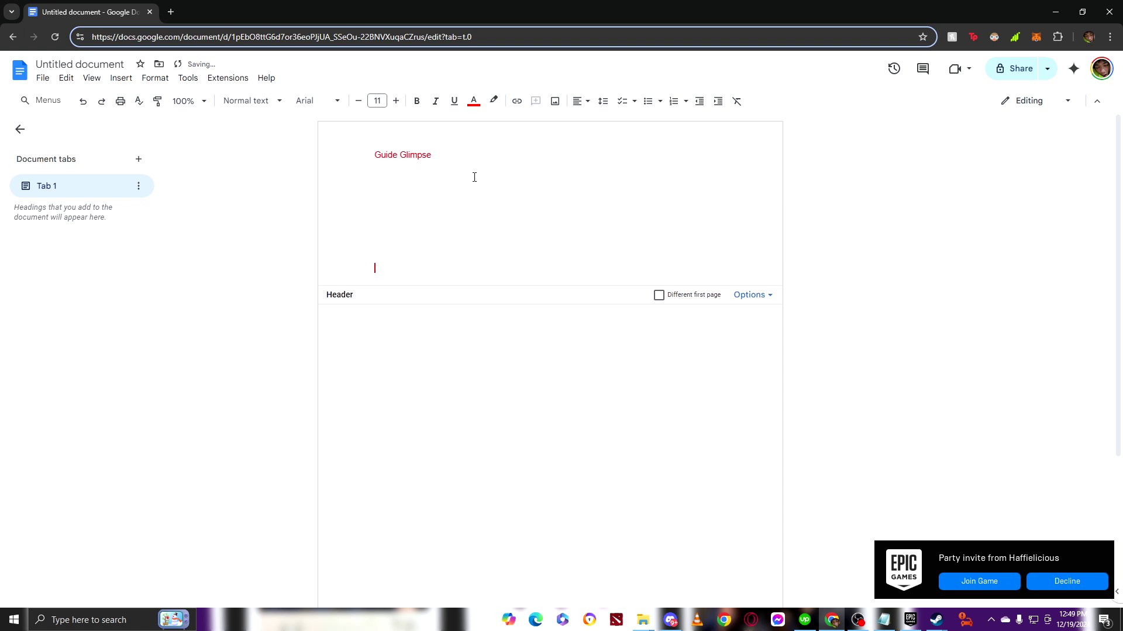
{"action": "left_click", "coordinate": [397, 336]}
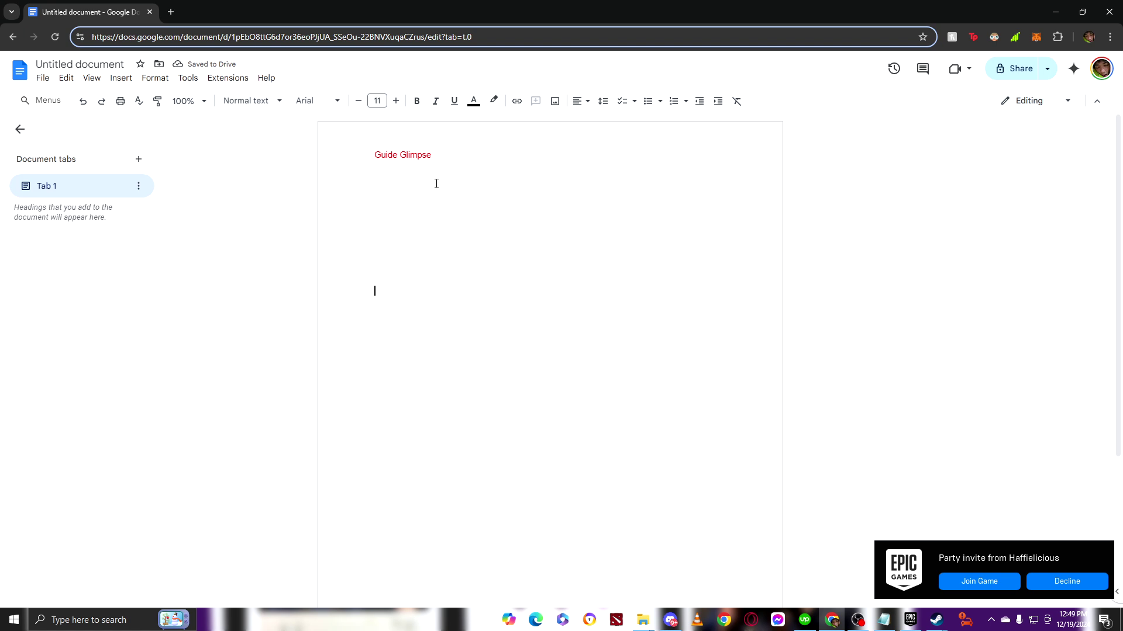
Reopen the page header and remove it from the document.
{"action": "left_click", "coordinate": [120, 78]}
{"action": "left_click", "coordinate": [119, 79]}
{"action": "left_click", "coordinate": [116, 81]}
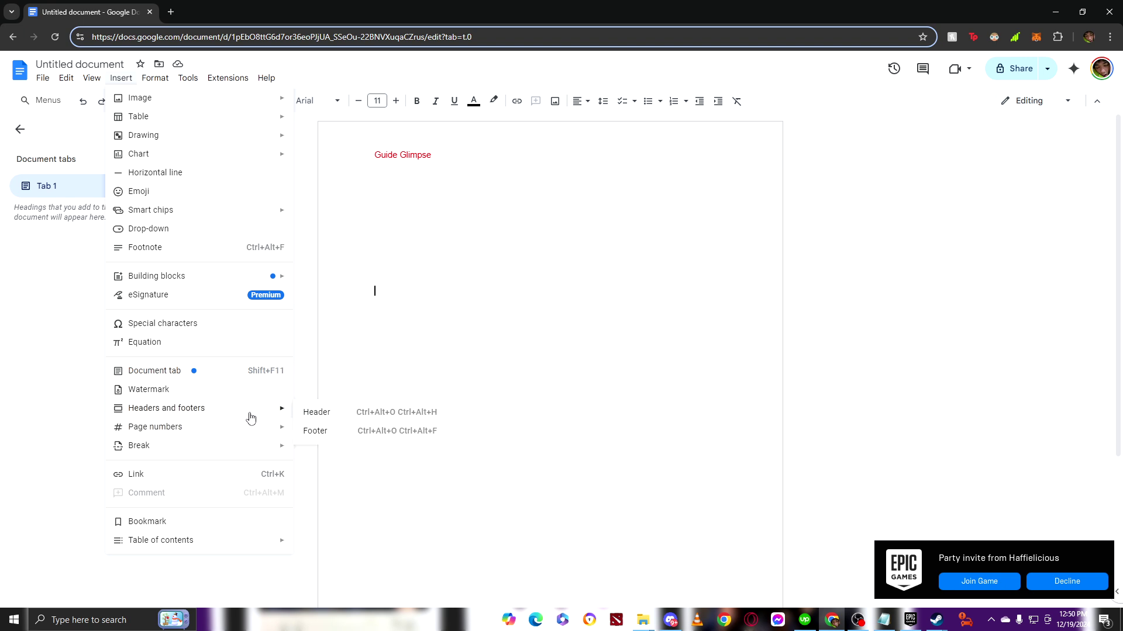
{"action": "mouse_move", "coordinate": [278, 410]}
{"action": "left_click", "coordinate": [316, 412]}
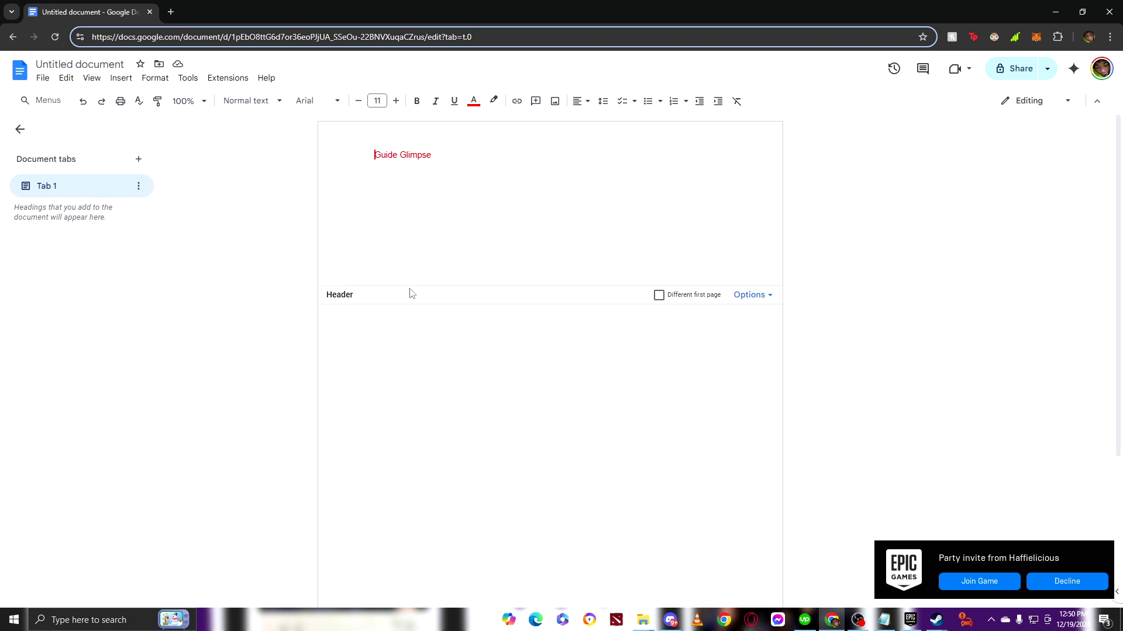
{"action": "left_click", "coordinate": [764, 188]}
{"action": "left_click", "coordinate": [773, 244]}
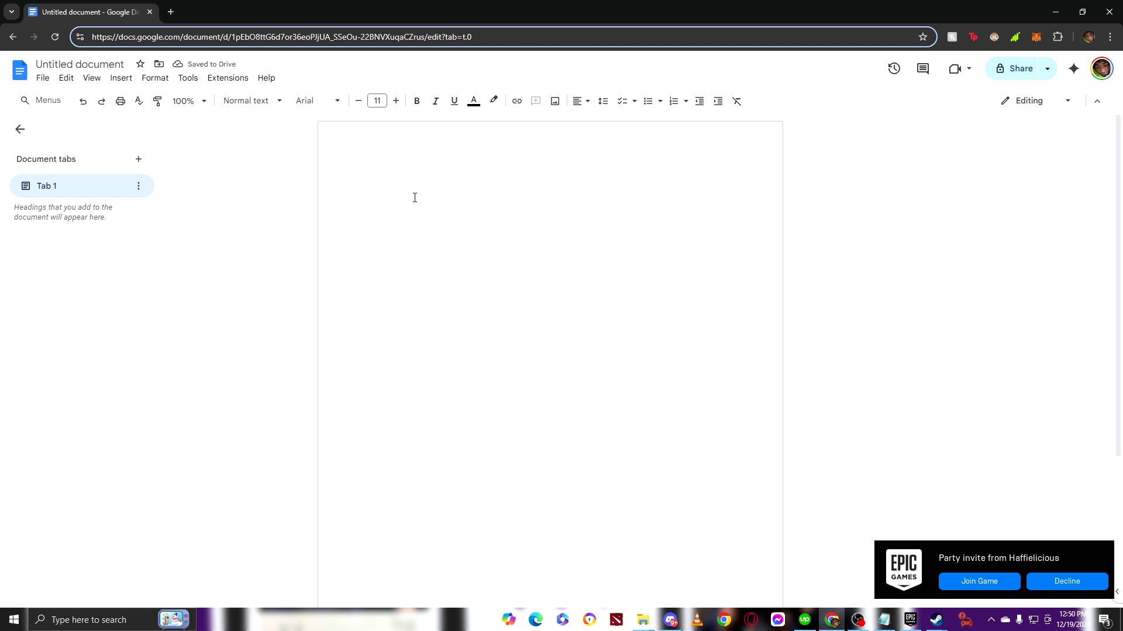
Set the header margin to 2.5 cm from the top and apply it with a different first page layout.
{"action": "left_click", "coordinate": [119, 80]}
{"action": "mouse_move", "coordinate": [151, 87]}
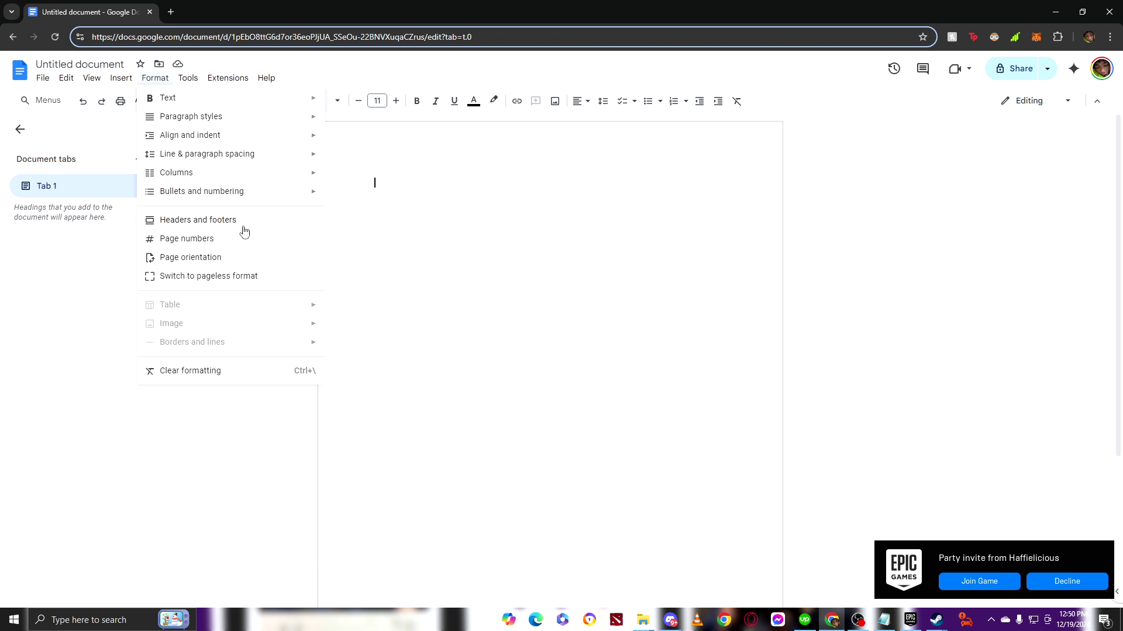
{"action": "left_click", "coordinate": [216, 221]}
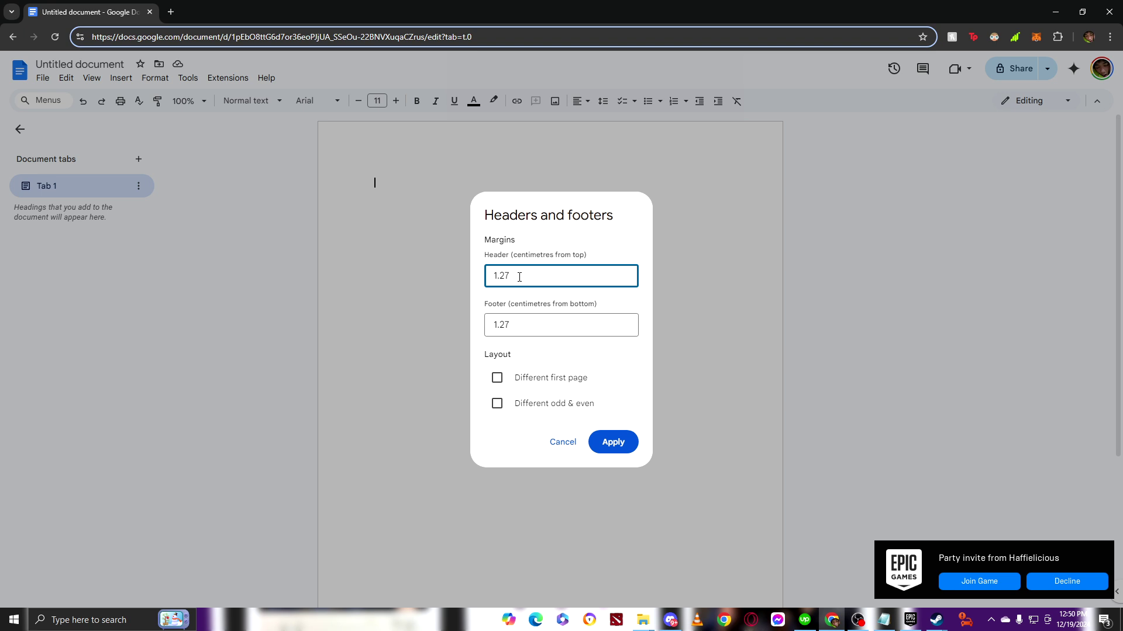
{"action": "left_click_drag", "start_coordinate": [516, 277], "coordinate": [494, 274]}
{"action": "key", "text": "BackSpace"}
{"action": "type", "text": "2.5"}
{"action": "left_click", "coordinate": [534, 360]}
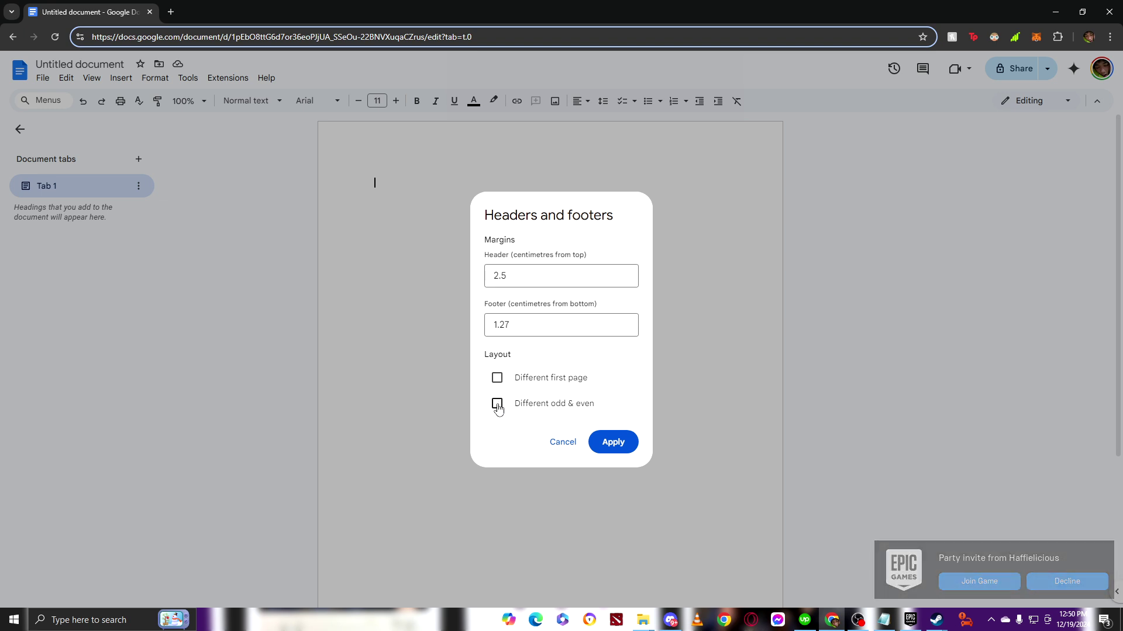
{"action": "left_click", "coordinate": [497, 381]}
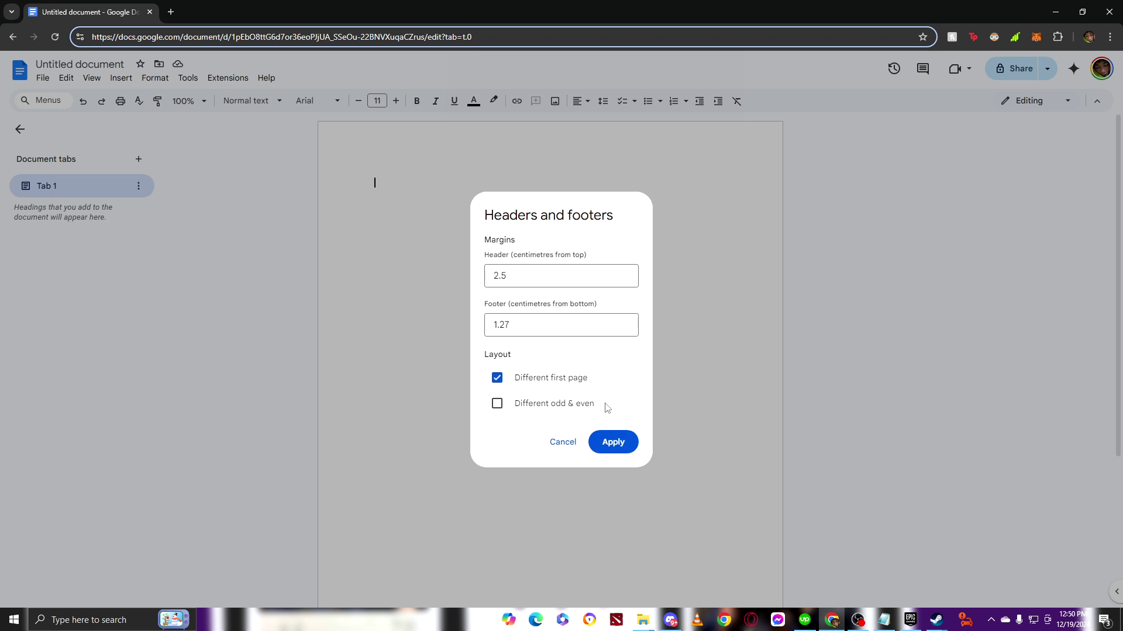
{"action": "left_click", "coordinate": [614, 444]}
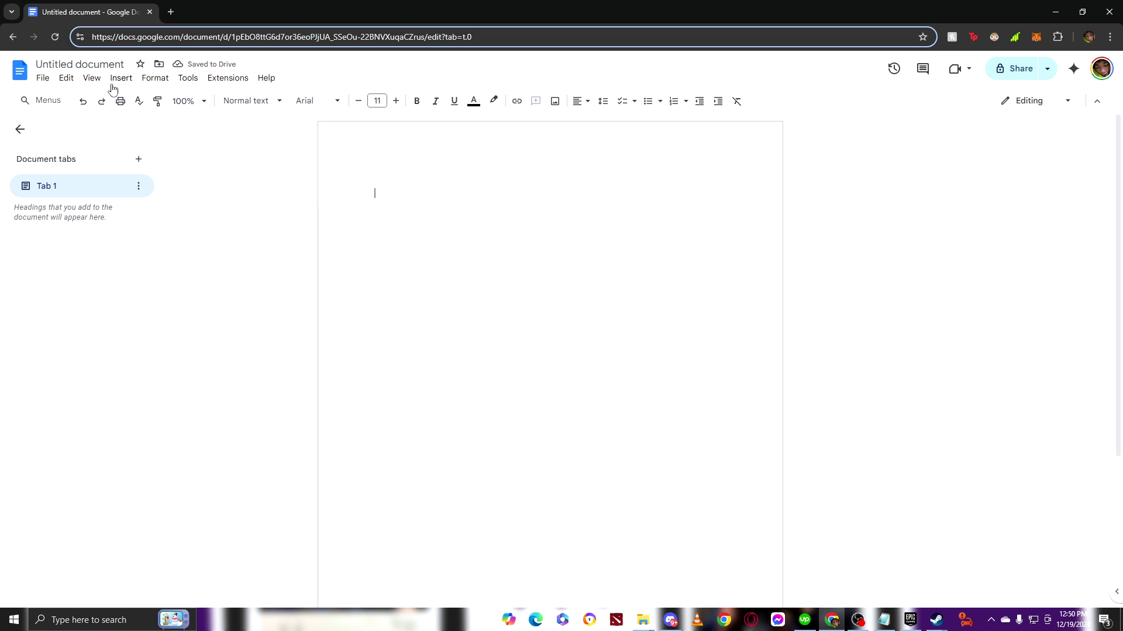
Open the first page header for editing.
{"action": "left_click", "coordinate": [92, 78]}
{"action": "left_click", "coordinate": [120, 80]}
{"action": "left_click", "coordinate": [119, 80]}
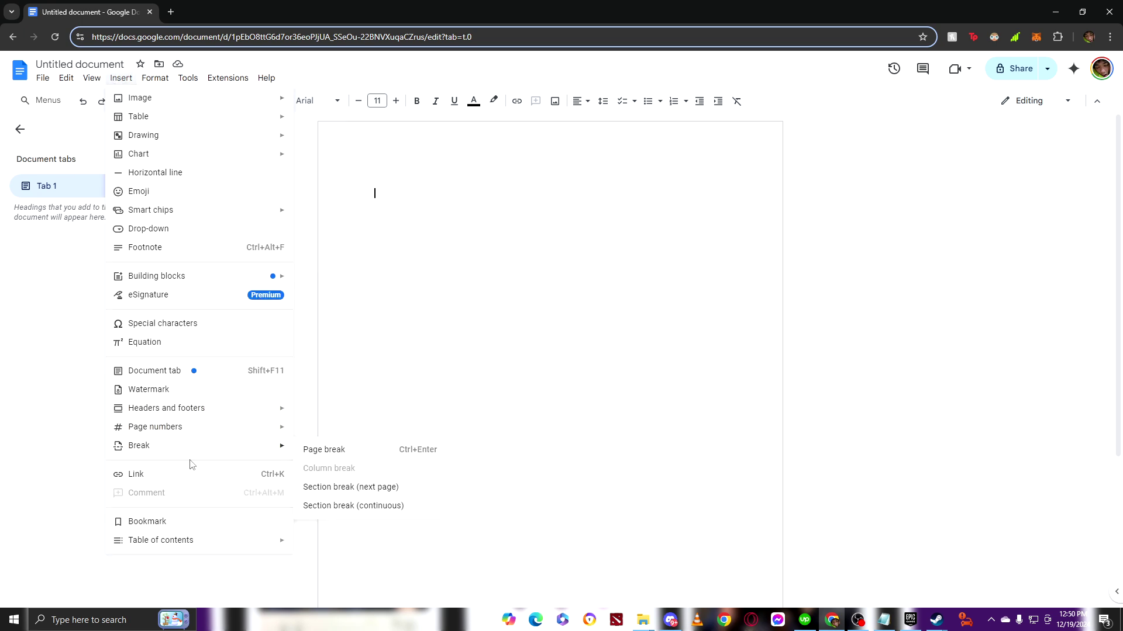
{"action": "mouse_move", "coordinate": [215, 408]}
{"action": "left_click", "coordinate": [346, 414]}
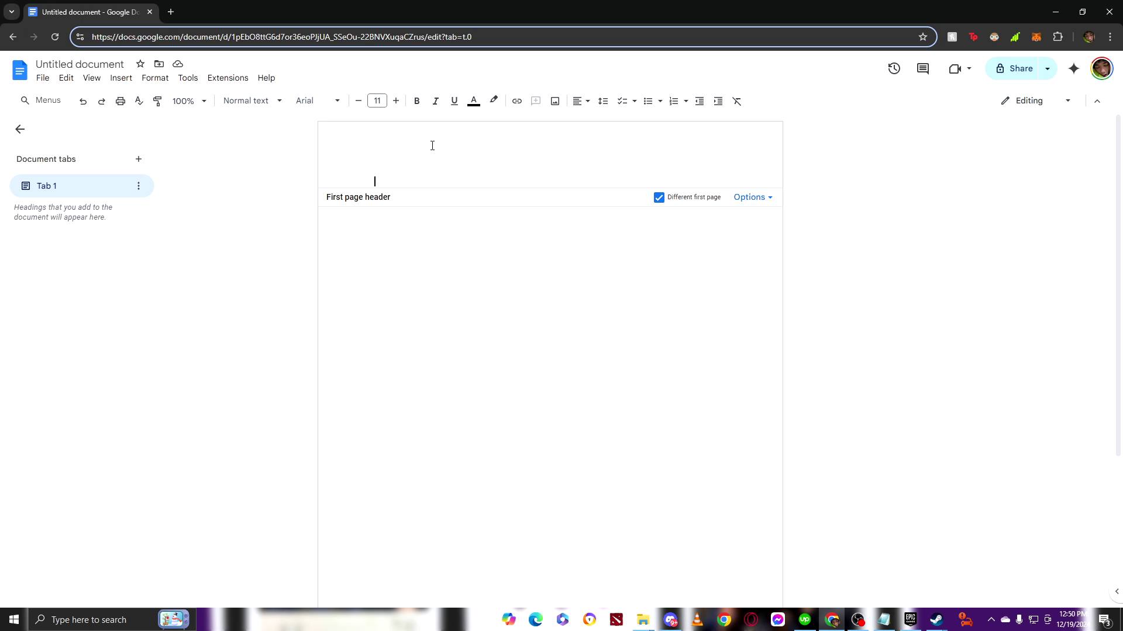